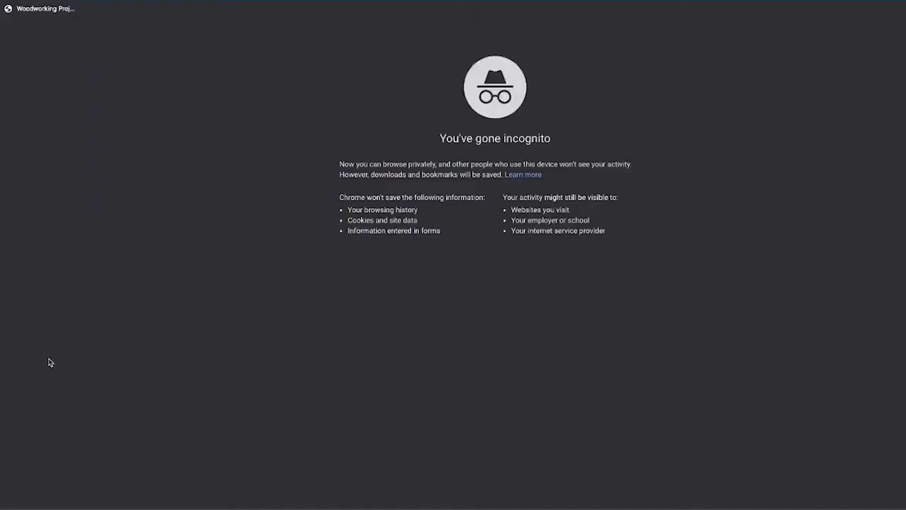
Step: Load Liferay at localhost:8080, then go to the Speedwell storefront address under localhost:8080/we
text(loca)
key(Return)
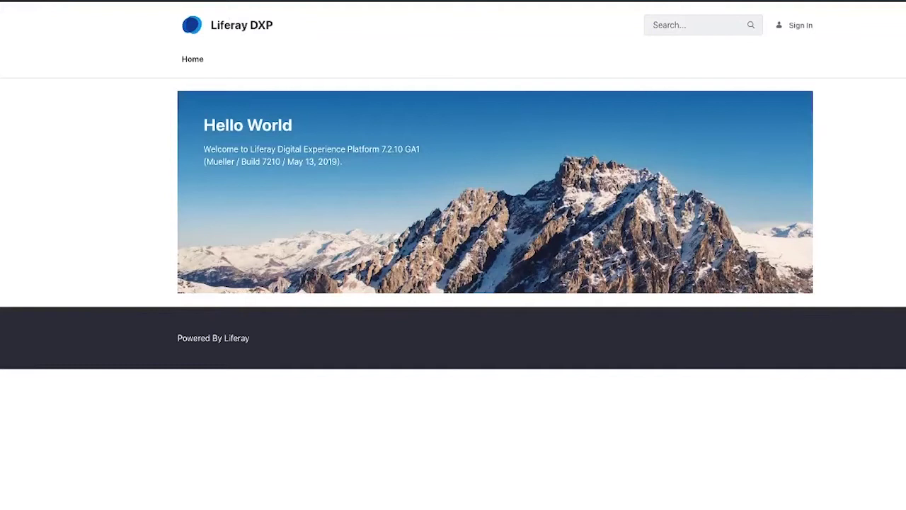
key(ctrl+l)
text(localhost:8080/we)
key(Return)
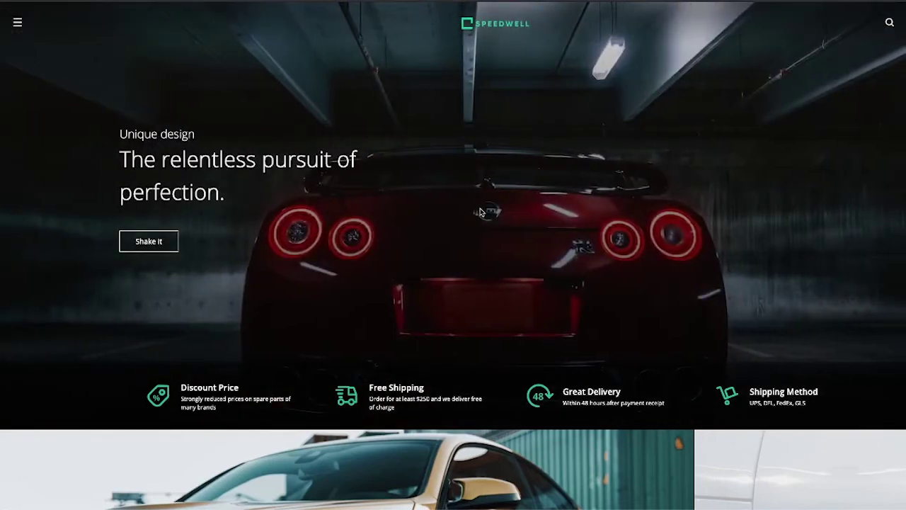
scroll(482, 212, down, 6)
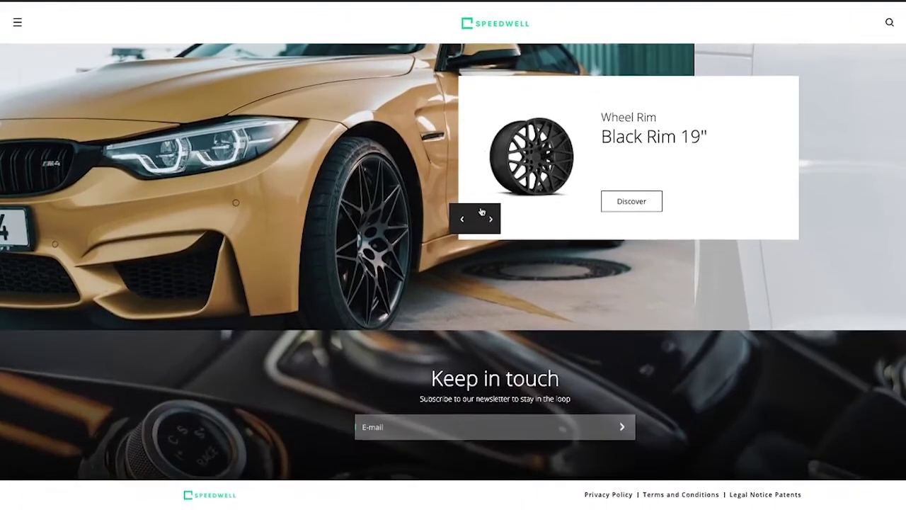
scroll(463, 246, up, 2)
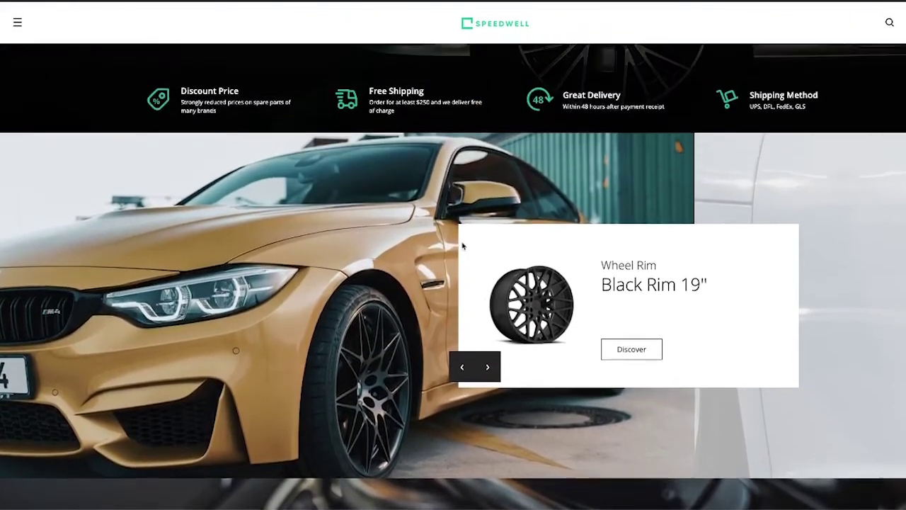
scroll(463, 246, up, 4)
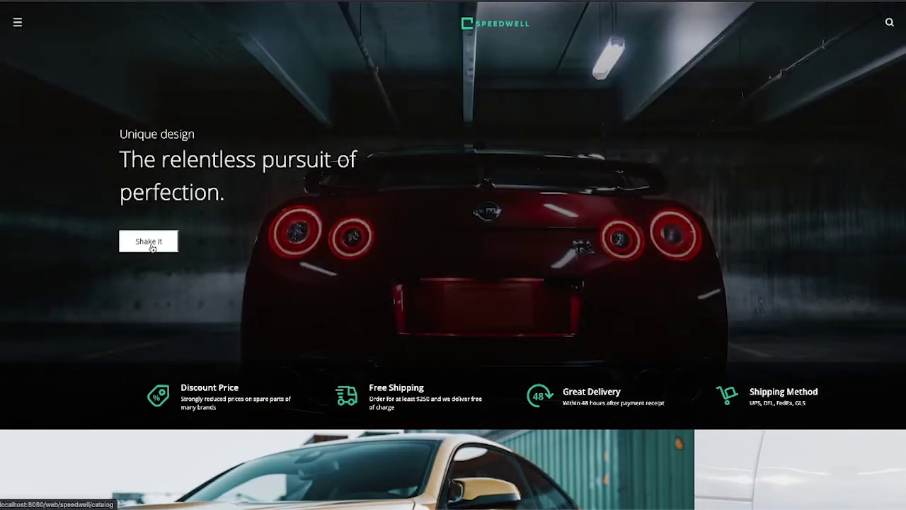
Step: Open the catalog from the Shake It slide and toggle the Package Quantity 6 filter on and off
click(150, 246)
click(268, 194)
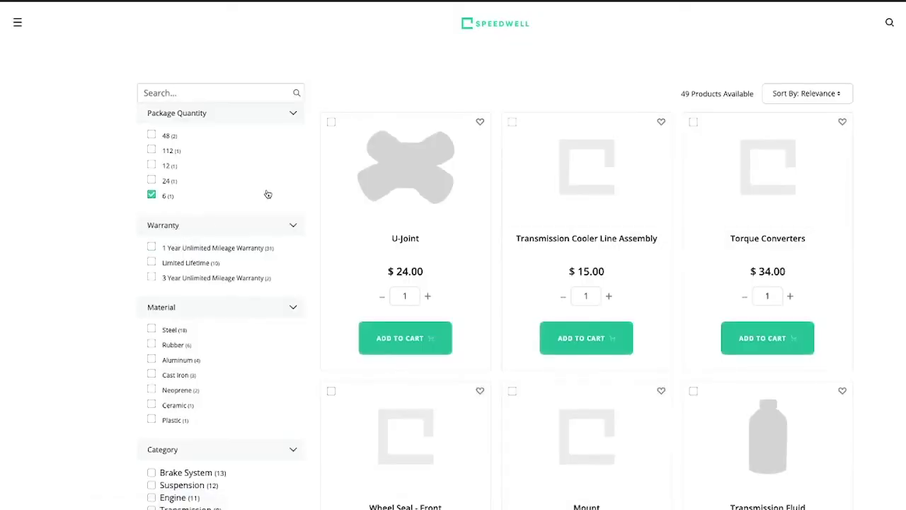
click(247, 200)
Step: Return to the storefront home page and open the site navigation menu
key(alt+Left)
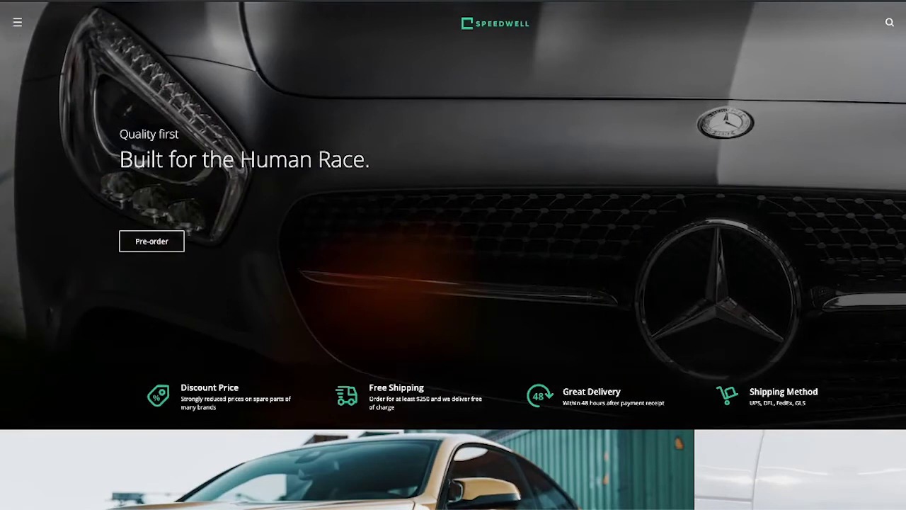
mouse_move(849, 57)
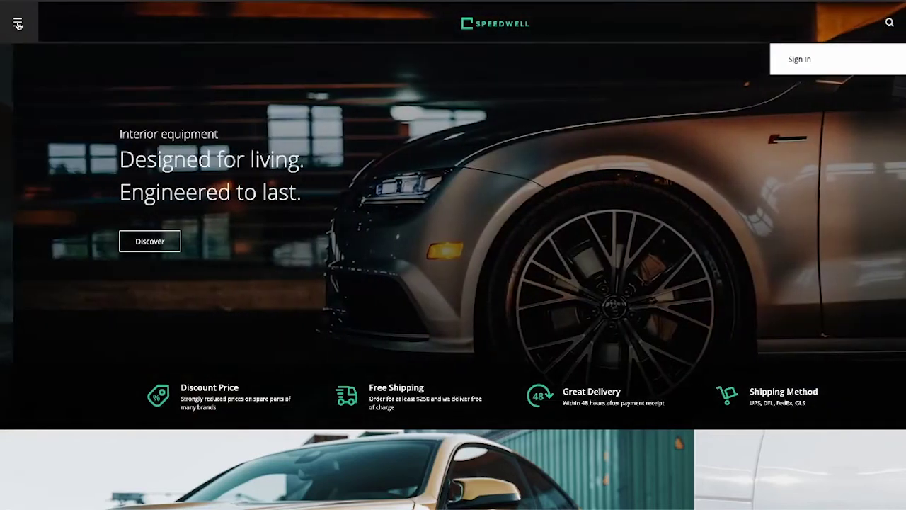
click(18, 21)
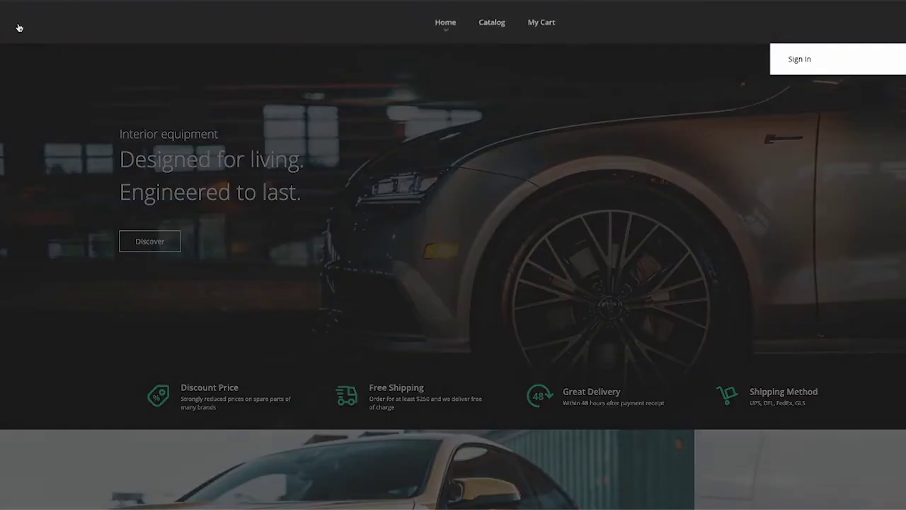
Step: From Catalog, add Drive Shafts, Universal CV Boot and CV Axles to the cart
click(493, 27)
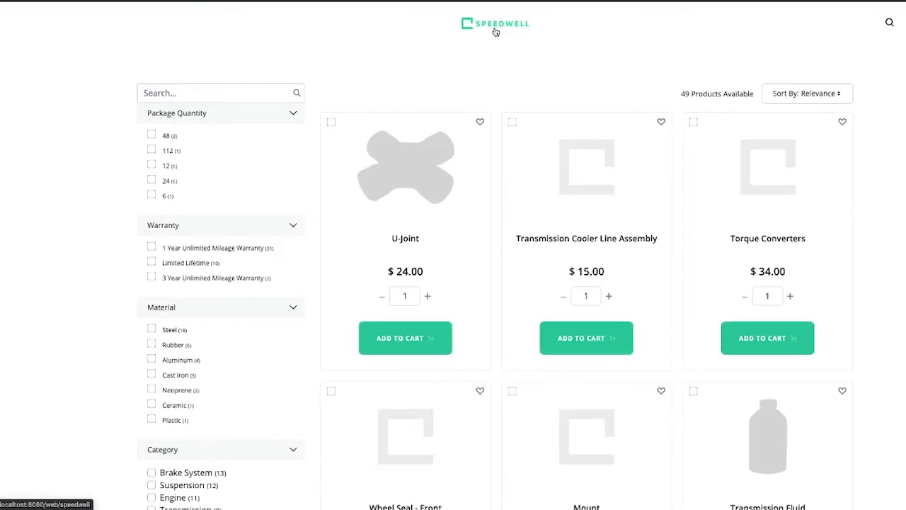
scroll(350, 349, down, 8)
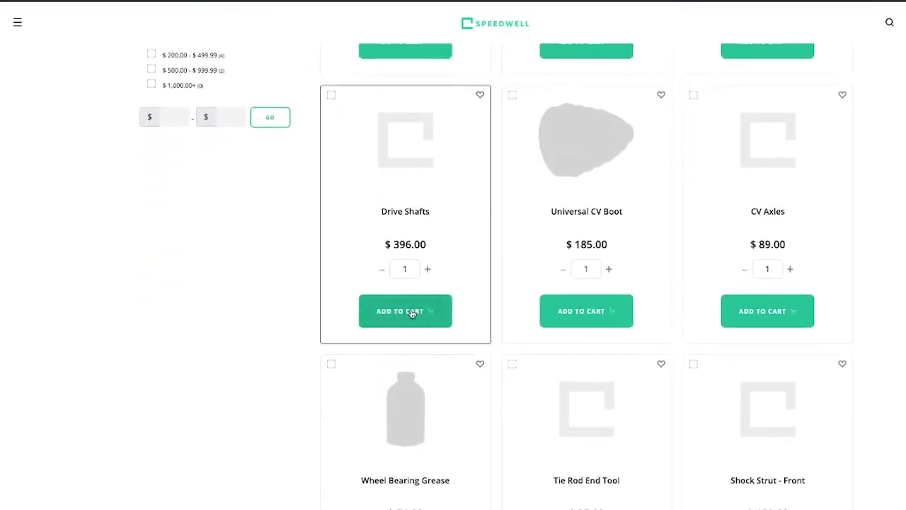
click(413, 313)
click(578, 327)
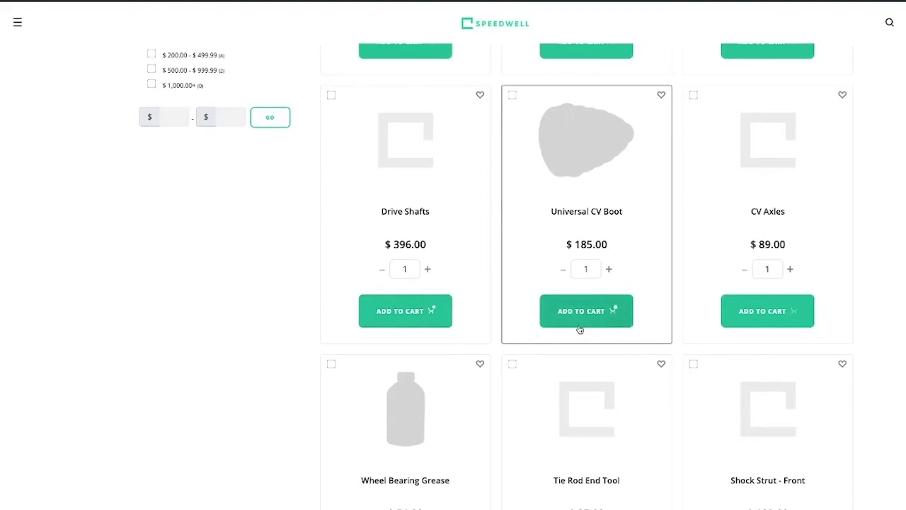
click(793, 318)
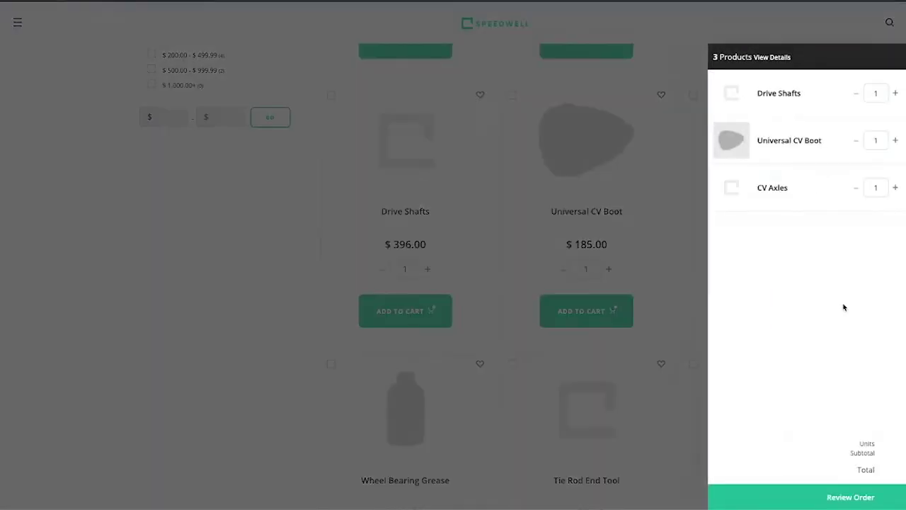
Step: Open the cart page from the mini-cart's Review Order button to check the three parts
click(850, 499)
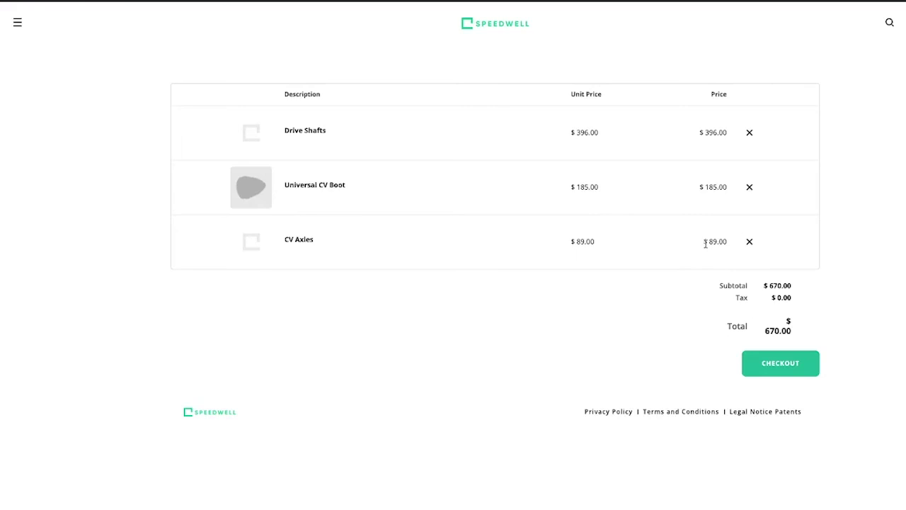
Step: Start checkout and enter the recipient's full name, phone number and suggested street address
click(774, 363)
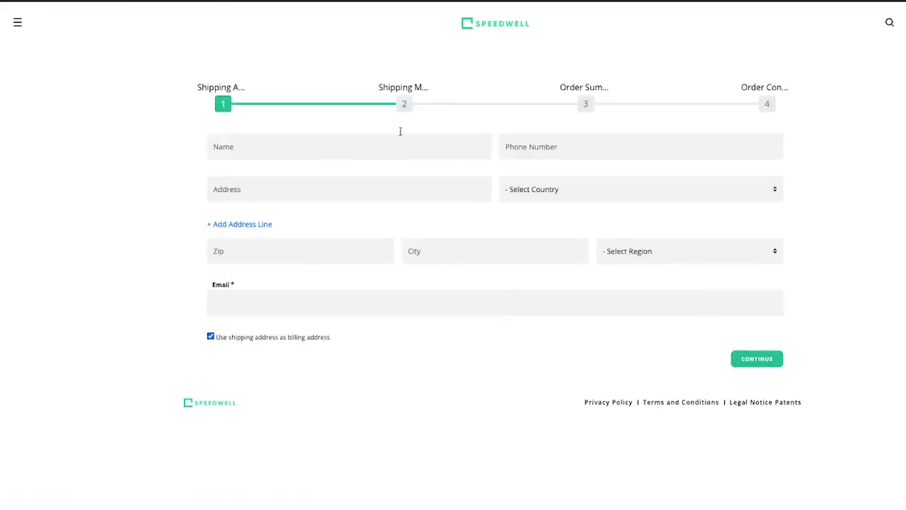
click(304, 140)
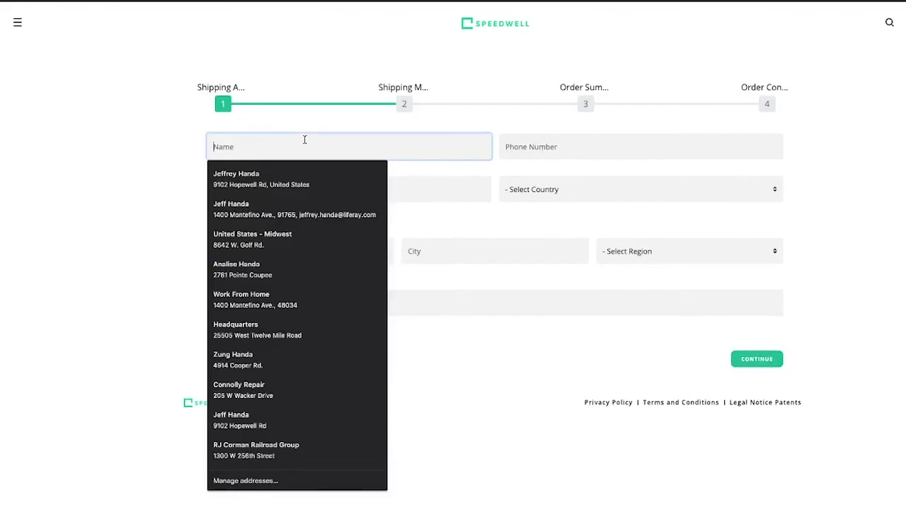
text(Joe Bloggs)
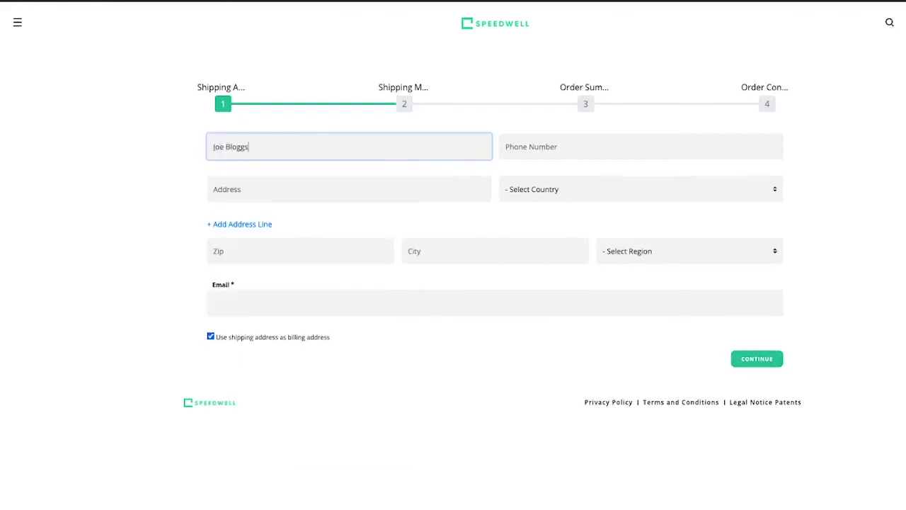
click(641, 146)
text(123-)
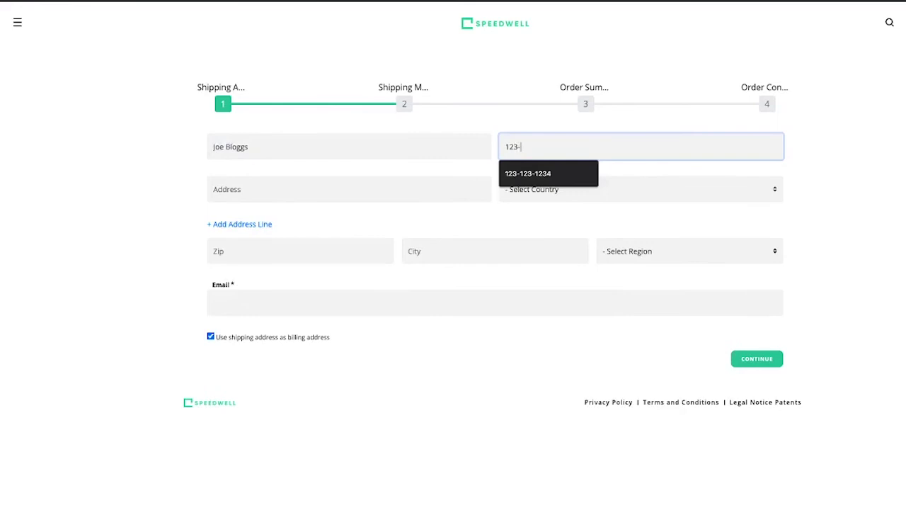
text(1230-1234)
key(Tab)
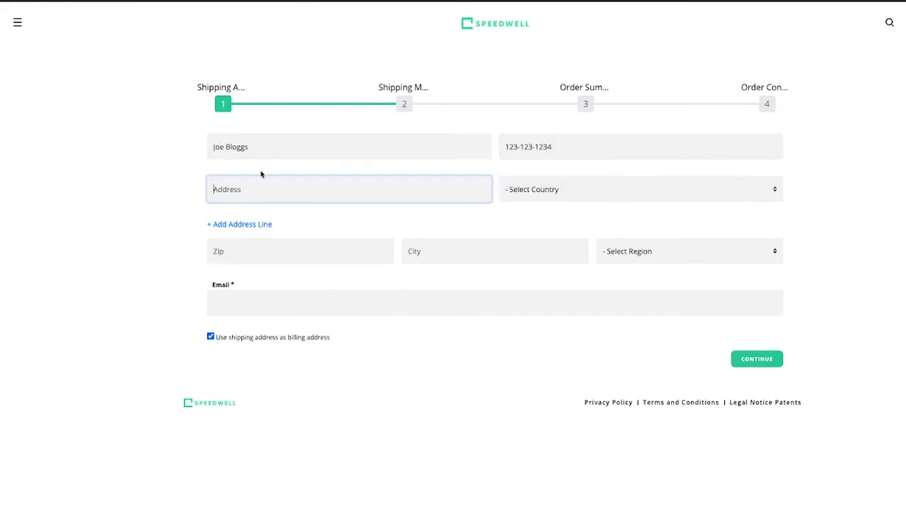
text(123 Main St.)
click(263, 217)
Step: Set the shipping country to United States
click(558, 196)
text(un)
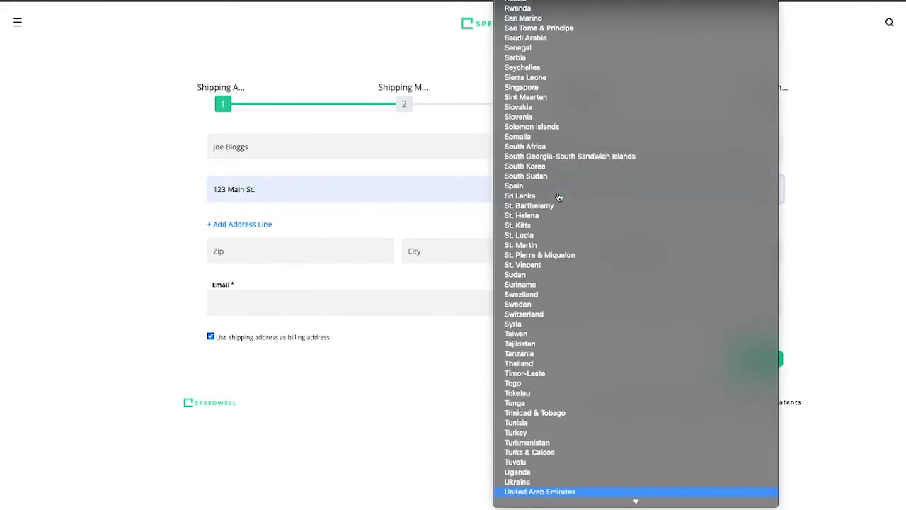
key(Down)
key(Down)
key(Down)
key(Return)
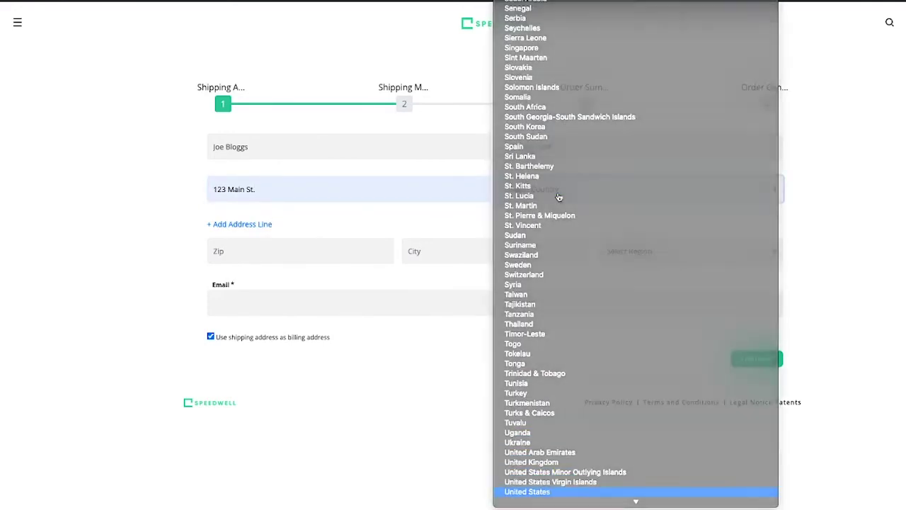
Step: Enter zip code 12324, city Chicago and region IL, correcting the city spelling and zip
click(369, 254)
text(123245)
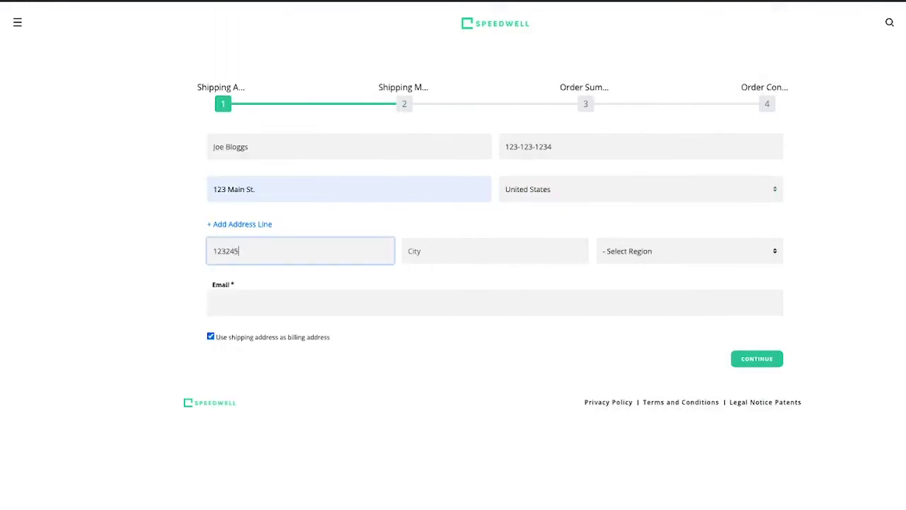
key(Tab)
text(Chciago)
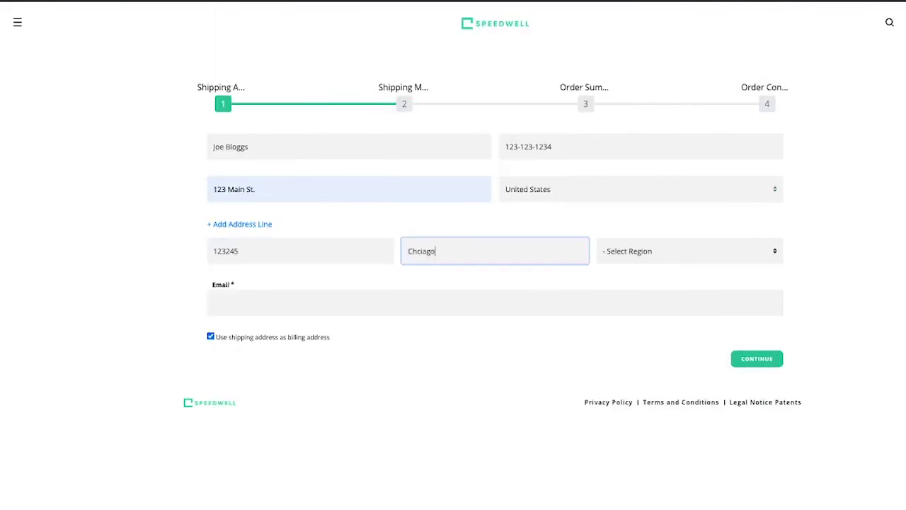
key(Tab)
key(shift+Tab)
text(Chicago)
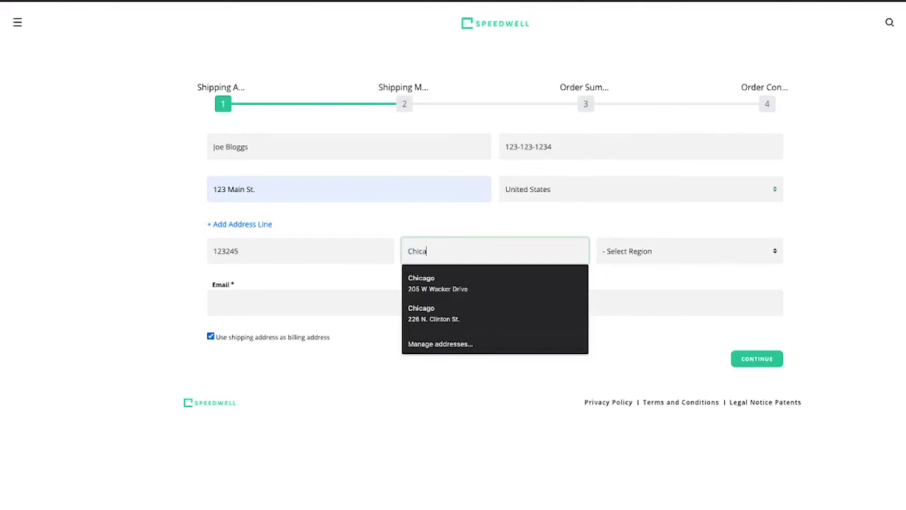
key(Tab)
text(il)
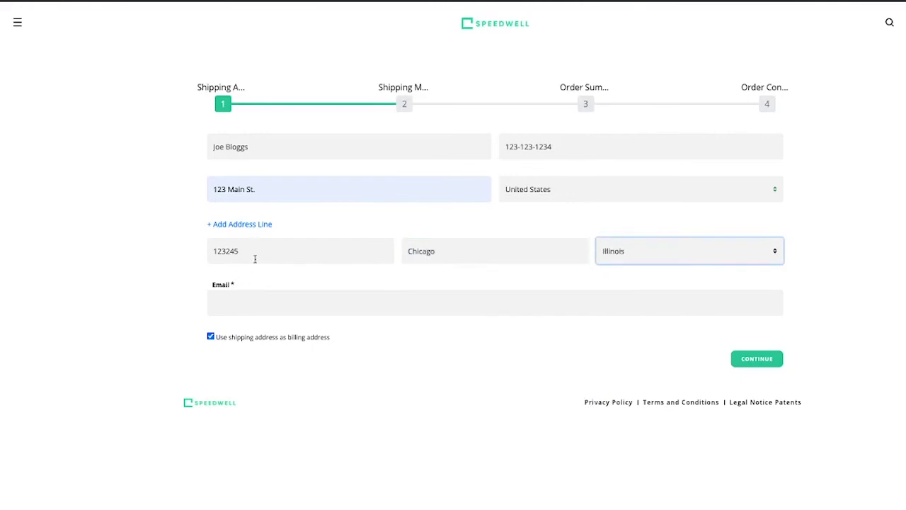
click(255, 254)
key(BackSpace)
key(Tab)
Step: Enter the contact's e-mail, keep shipping as billing address, and continue to delivery options
click(240, 302)
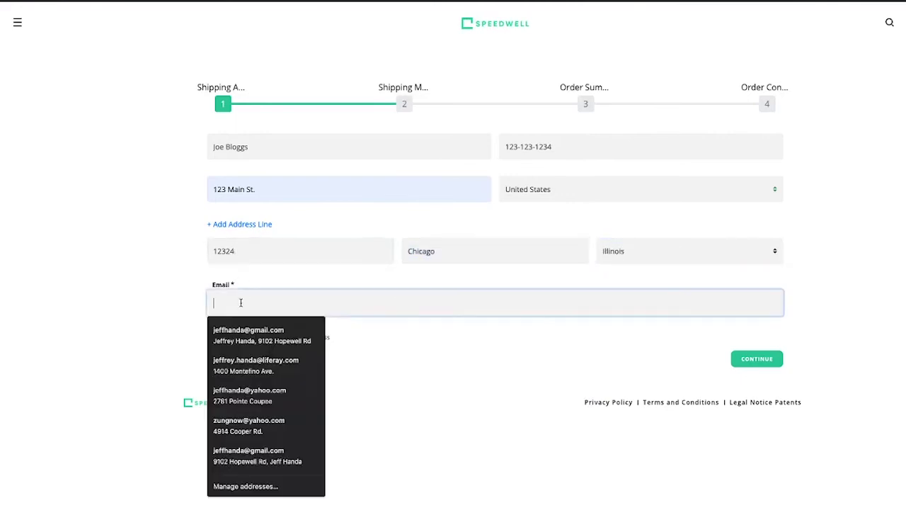
text(joe.bloggs@gmail.demo)
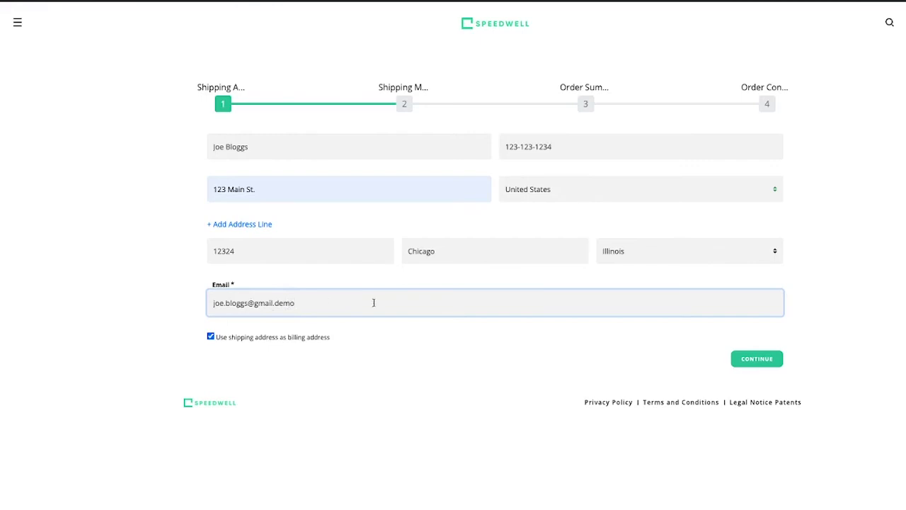
click(757, 359)
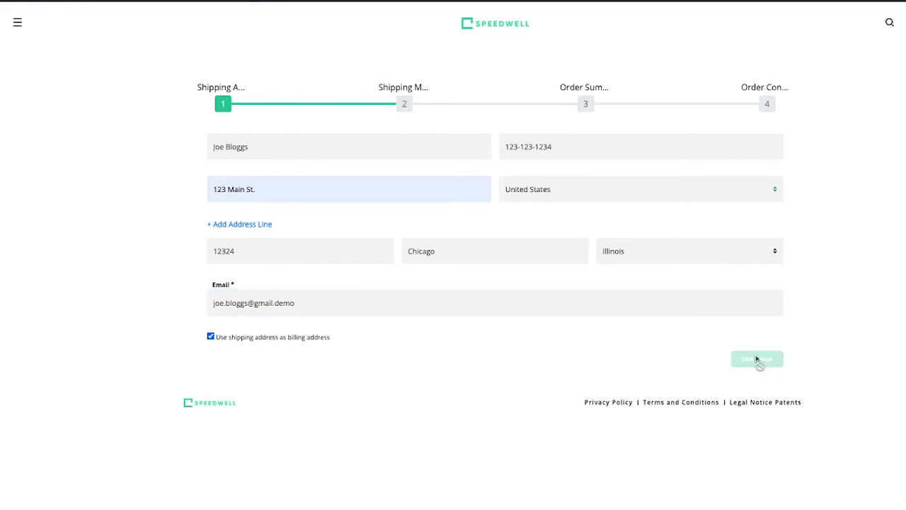
Step: Select Expedited Delivery ($25.00), review the order summary, and place the $695.00 order
click(276, 141)
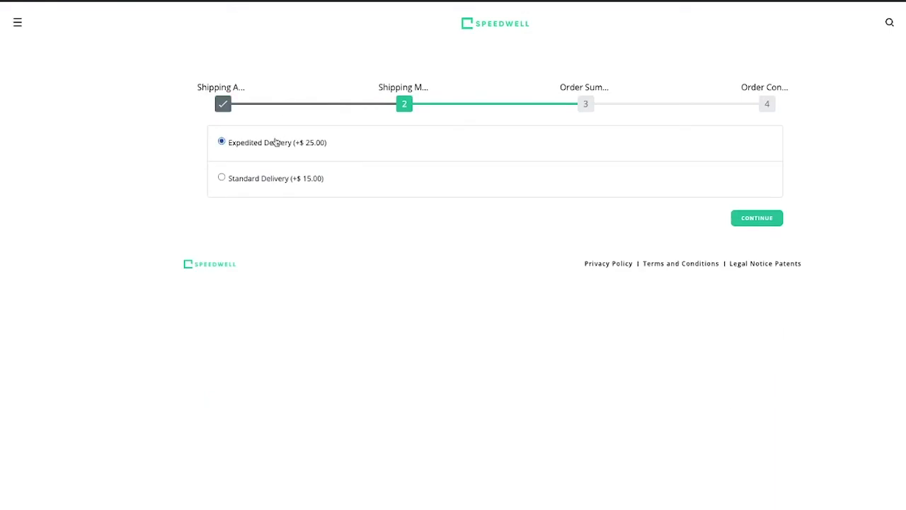
click(756, 218)
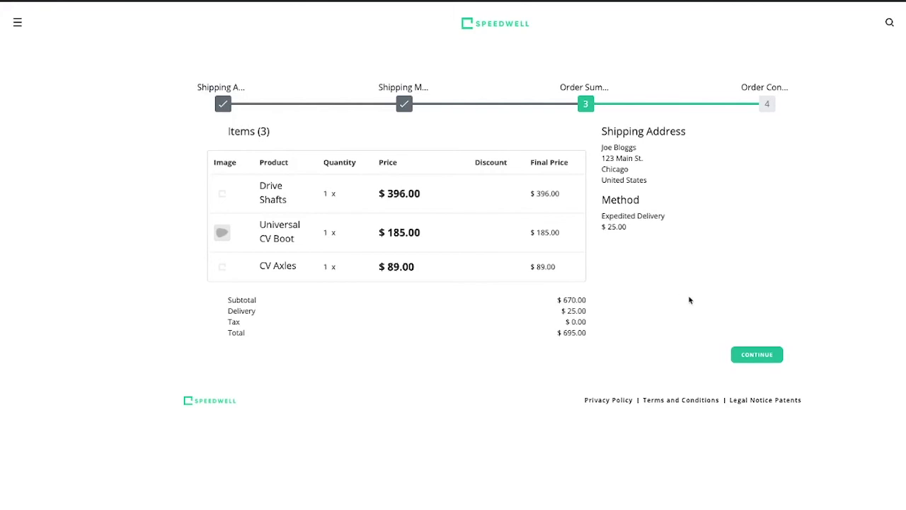
click(757, 356)
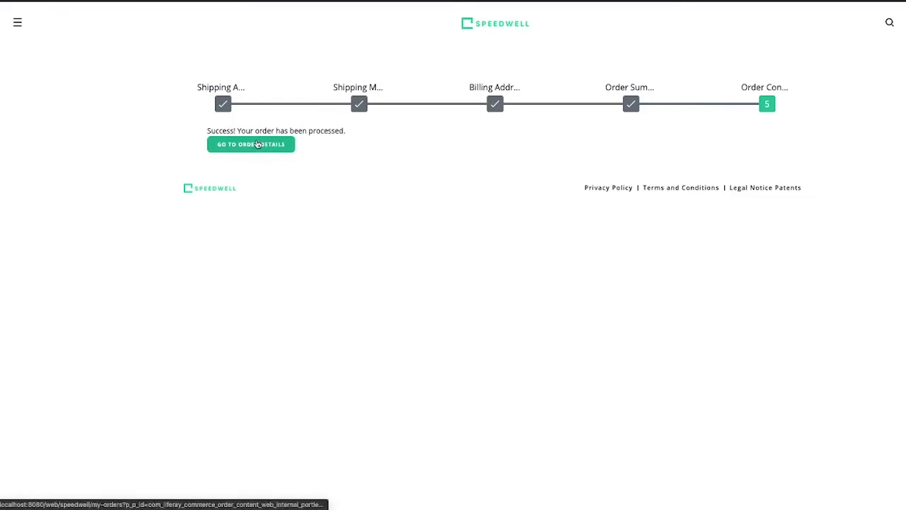
Step: Follow Go to Order Details to the sign-in page and clear the Email Address field
click(259, 146)
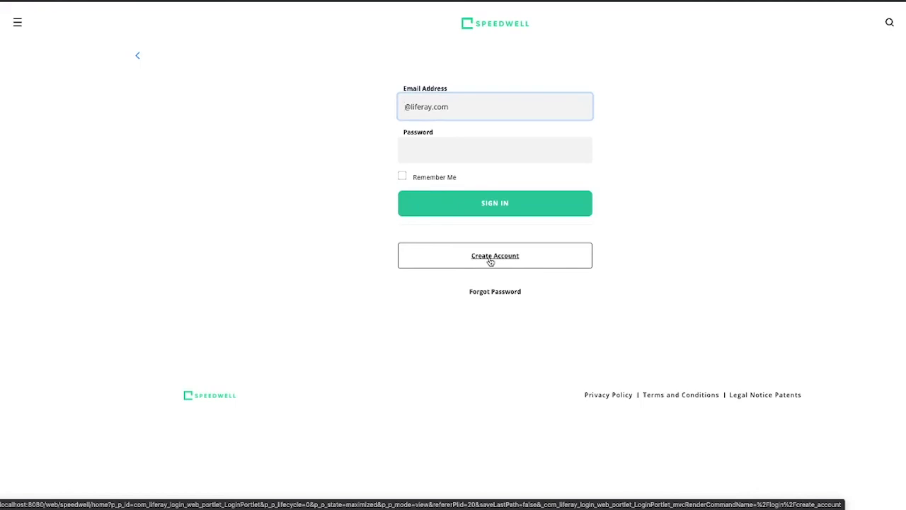
text(test)
key(shift+End)
key(BackSpace)
key(BackSpace)
key(BackSpace)
key(BackSpace)
key(BackSpace)
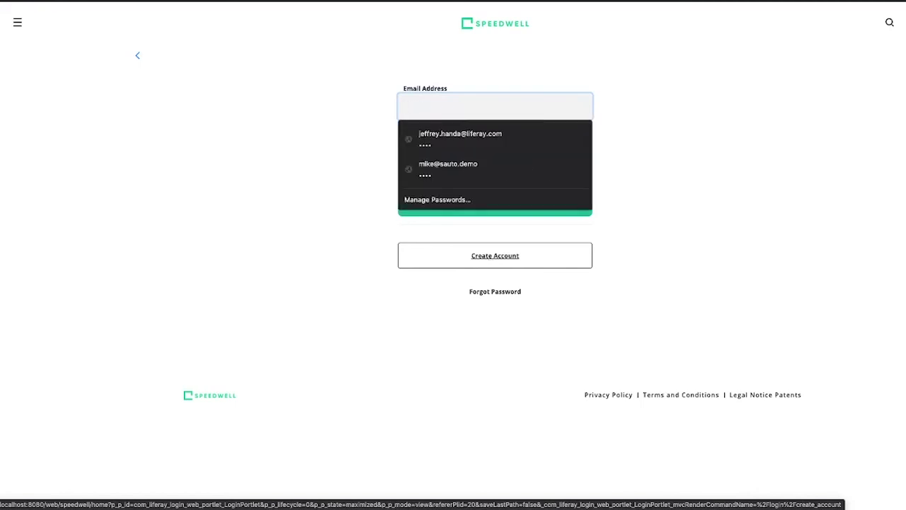
Step: Start a new account and enter the screen name and e-mail address
click(482, 261)
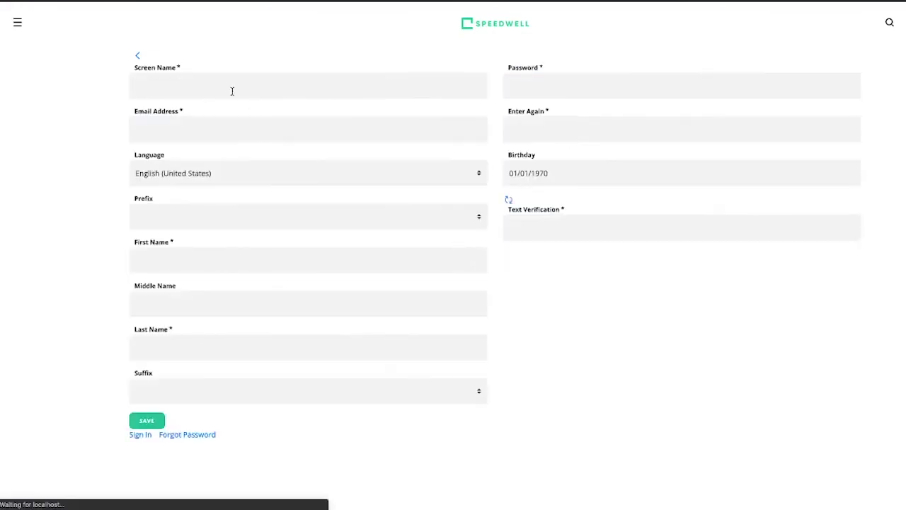
click(214, 85)
text(joe.bloggs)
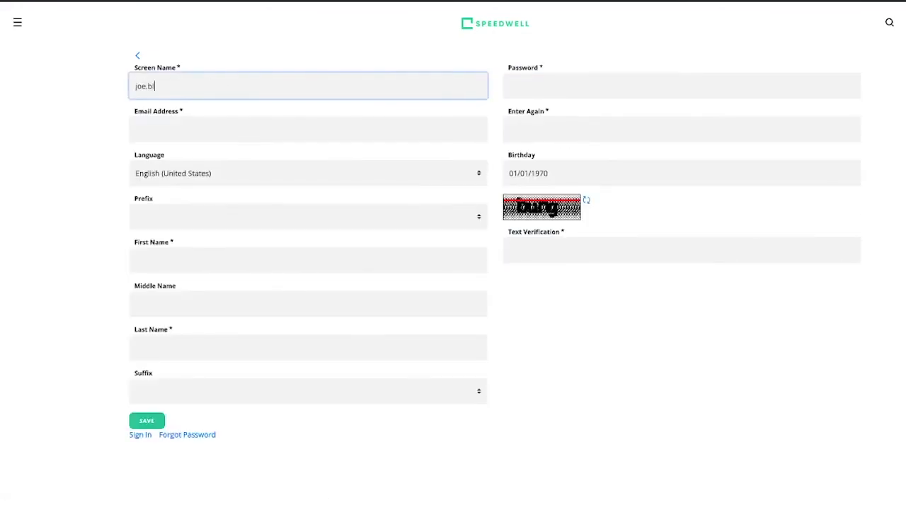
click(308, 129)
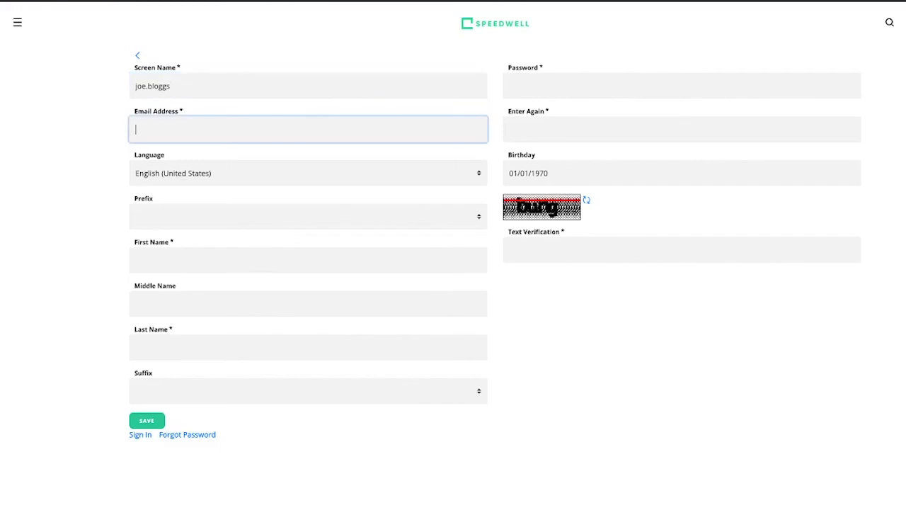
text(joe.bloggs@d)
key(BackSpace)
text(gmail.demo)
Step: Fill in the first and last name and enter the password twice
key(Tab)
key(Tab)
key(Tab)
text(Joe)
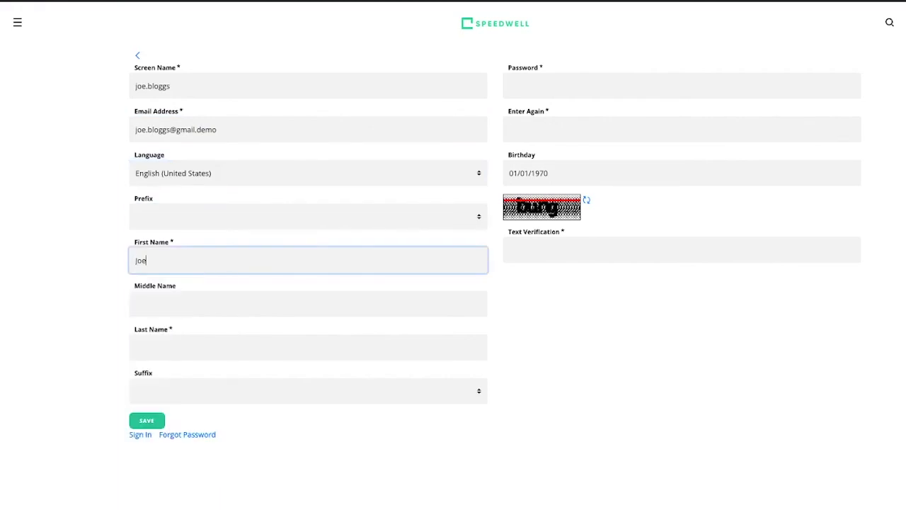
key(Tab)
key(Tab)
text(Bloggs)
key(Tab)
key(Tab)
text(test)
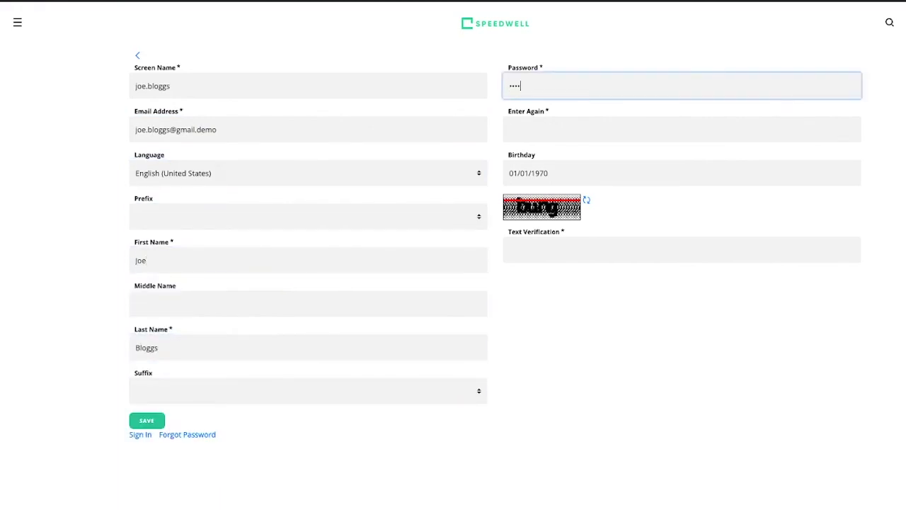
key(Tab)
text(test)
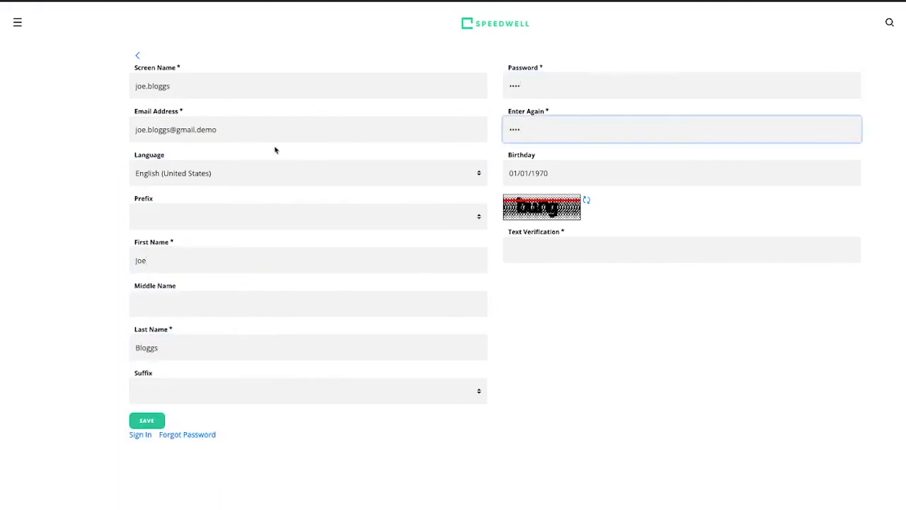
Step: Enter the text verification code and submit, retrying with a new code after the error
click(524, 241)
text(burg)
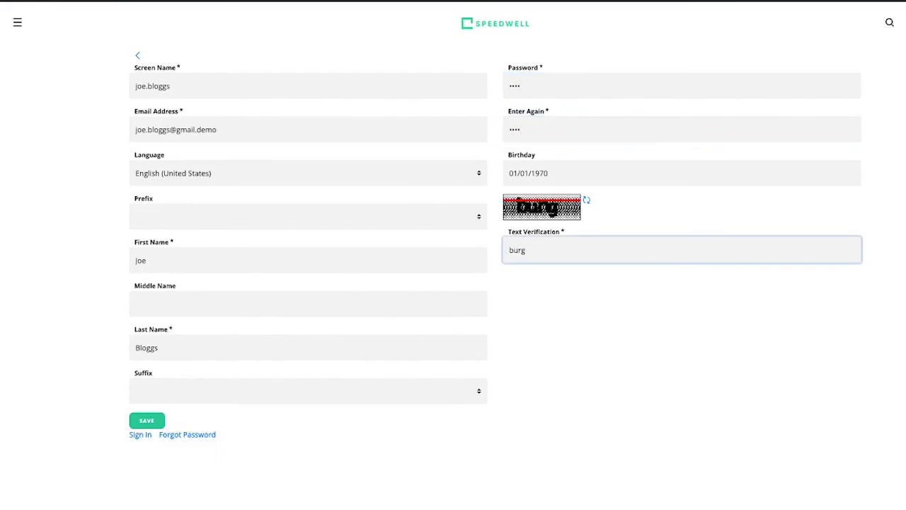
key(Return)
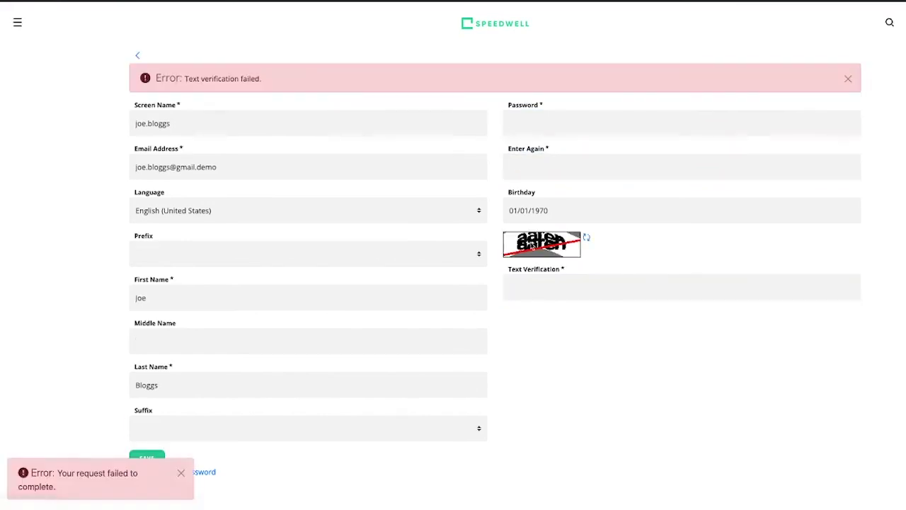
click(524, 288)
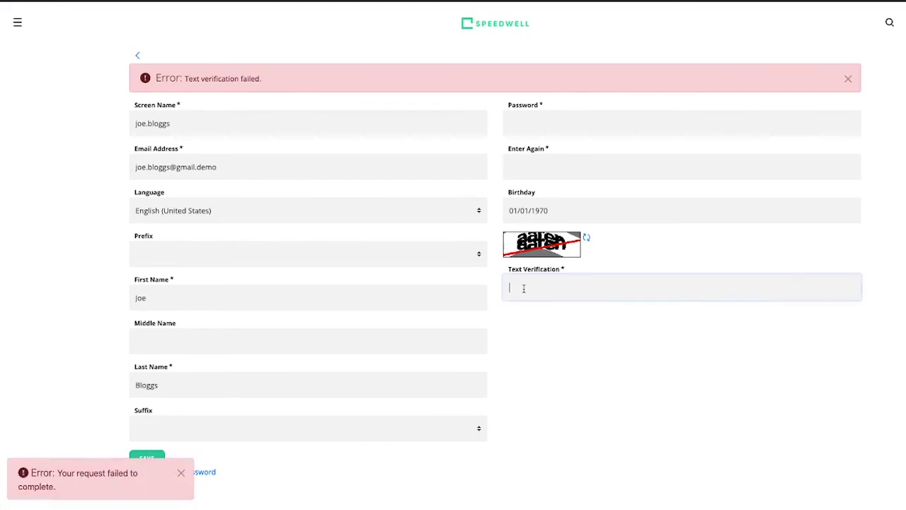
text(aaren)
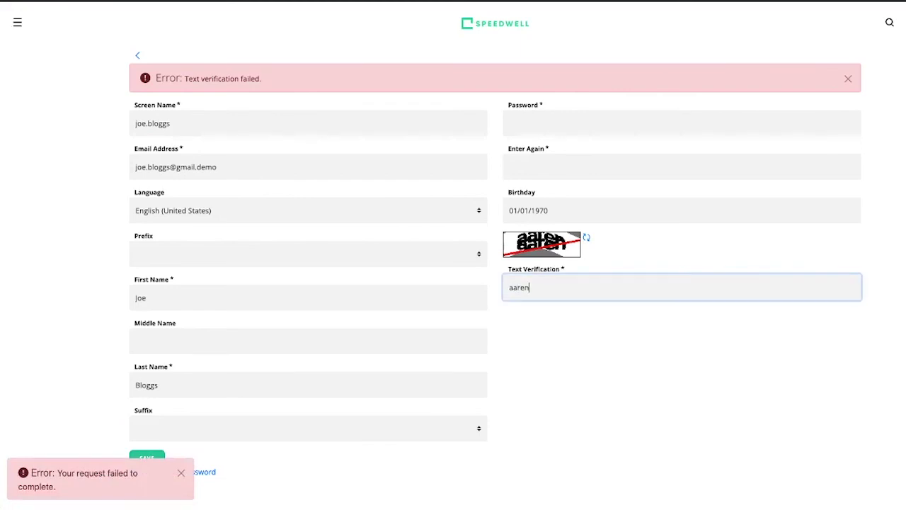
click(148, 455)
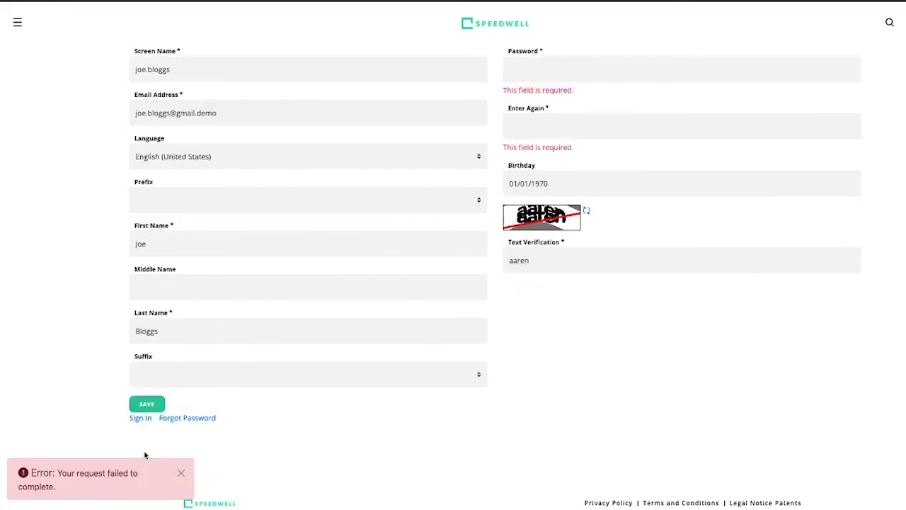
Step: Re-enter both password fields and submit the completed registration form
click(525, 66)
text(test)
key(Tab)
text(test)
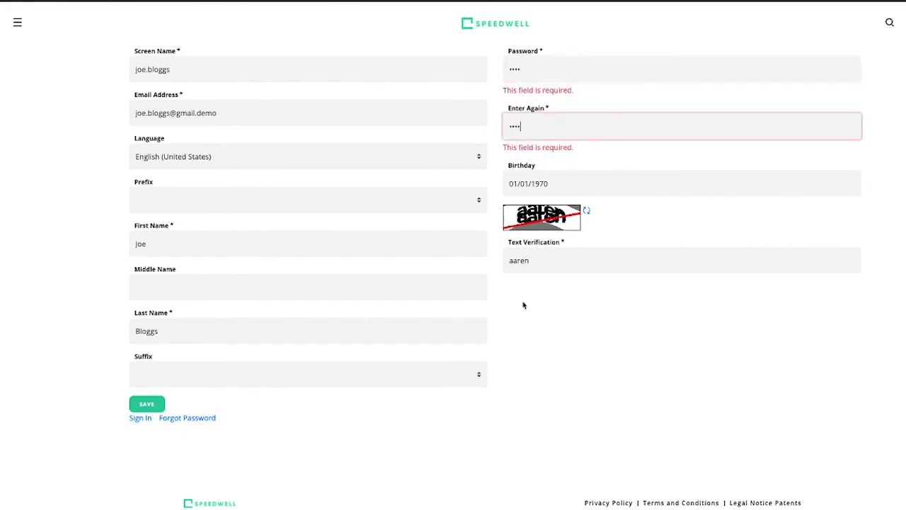
click(147, 405)
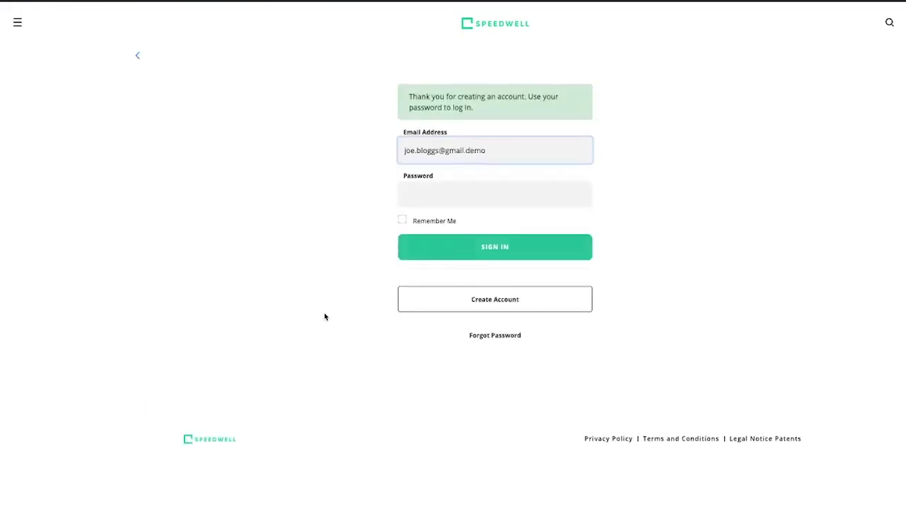
Step: Sign in with the new account's password and accept the Terms of Use
click(441, 196)
text(test)
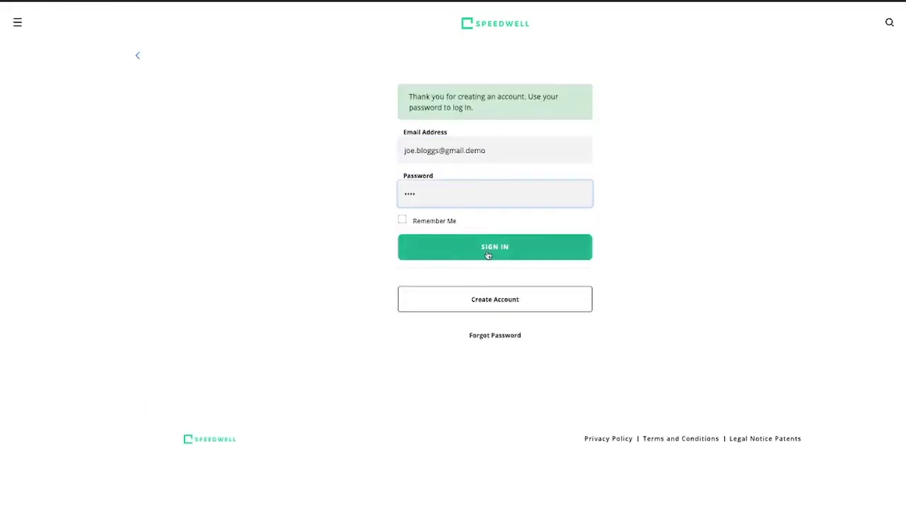
click(490, 251)
click(333, 216)
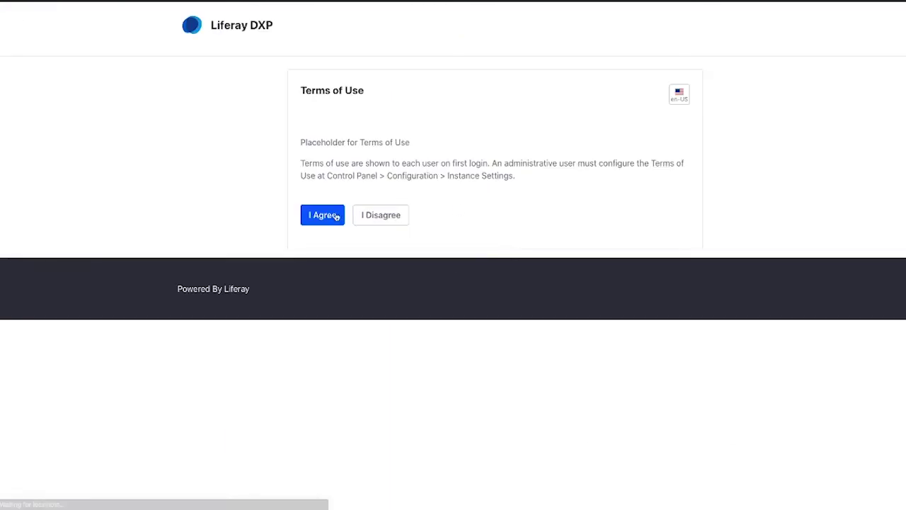
Step: Set and confirm the new password, then save a password-reminder answer
click(314, 166)
text(test)
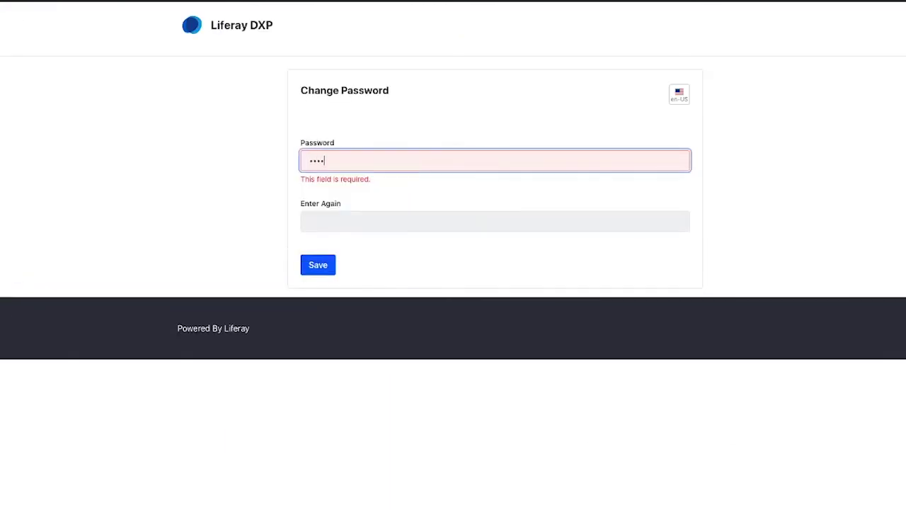
key(Tab)
text(test)
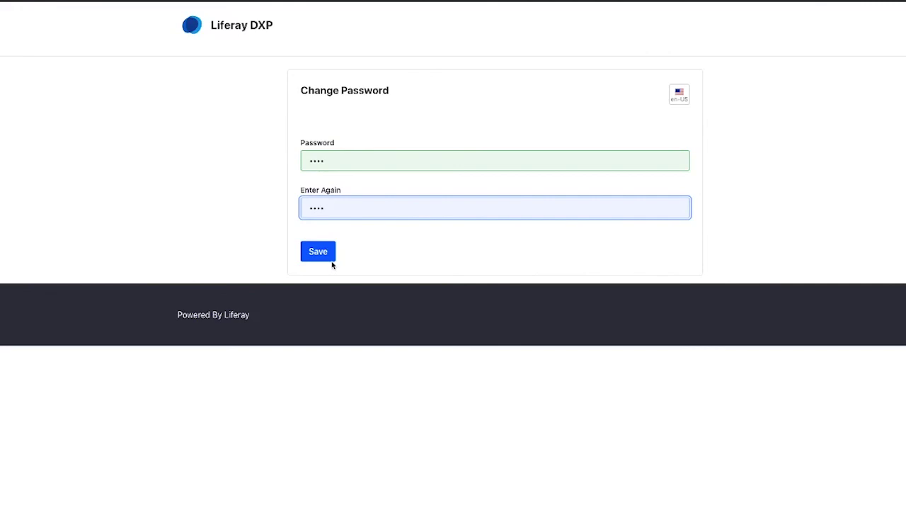
click(320, 257)
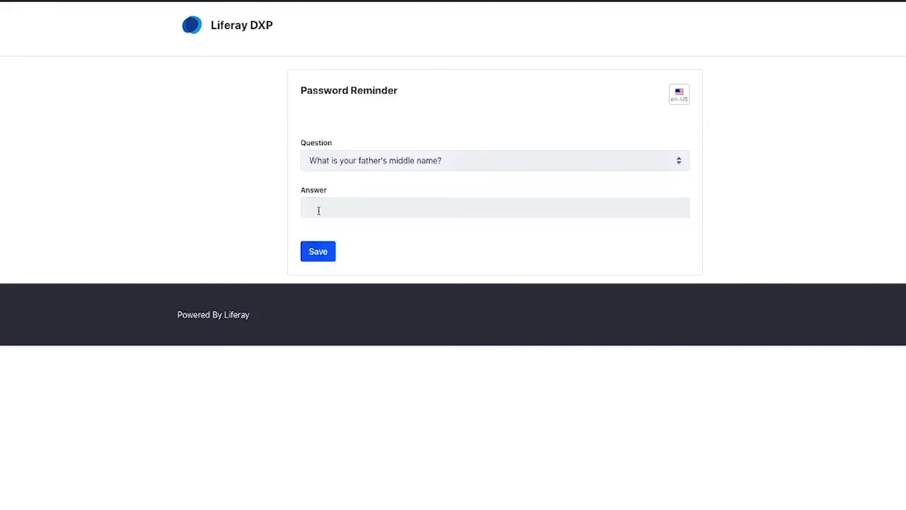
click(319, 208)
text(asdf)
click(313, 253)
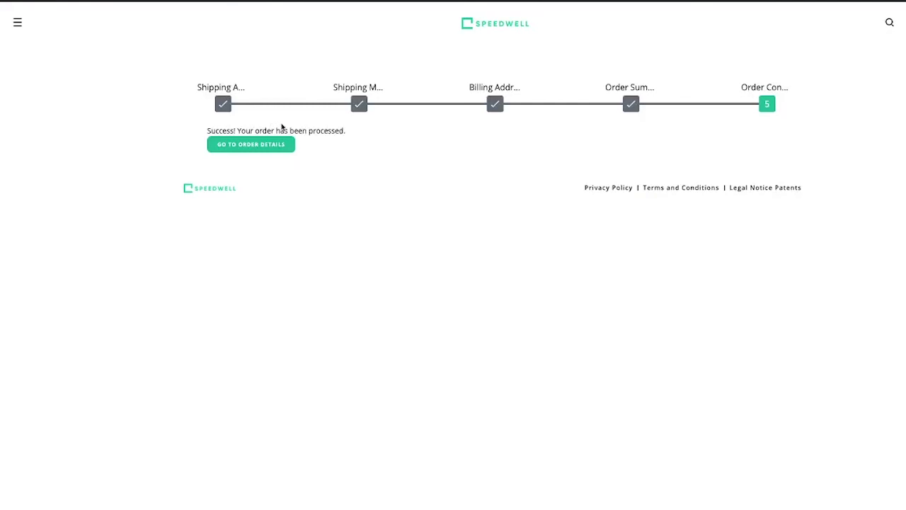
Step: Open the placed order's details in My Account > My Orders, showing the $695.00 total
click(250, 145)
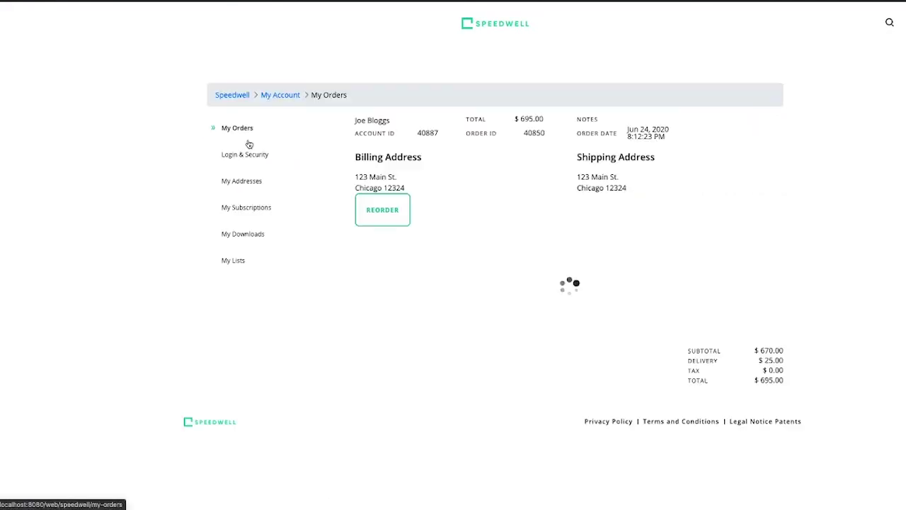